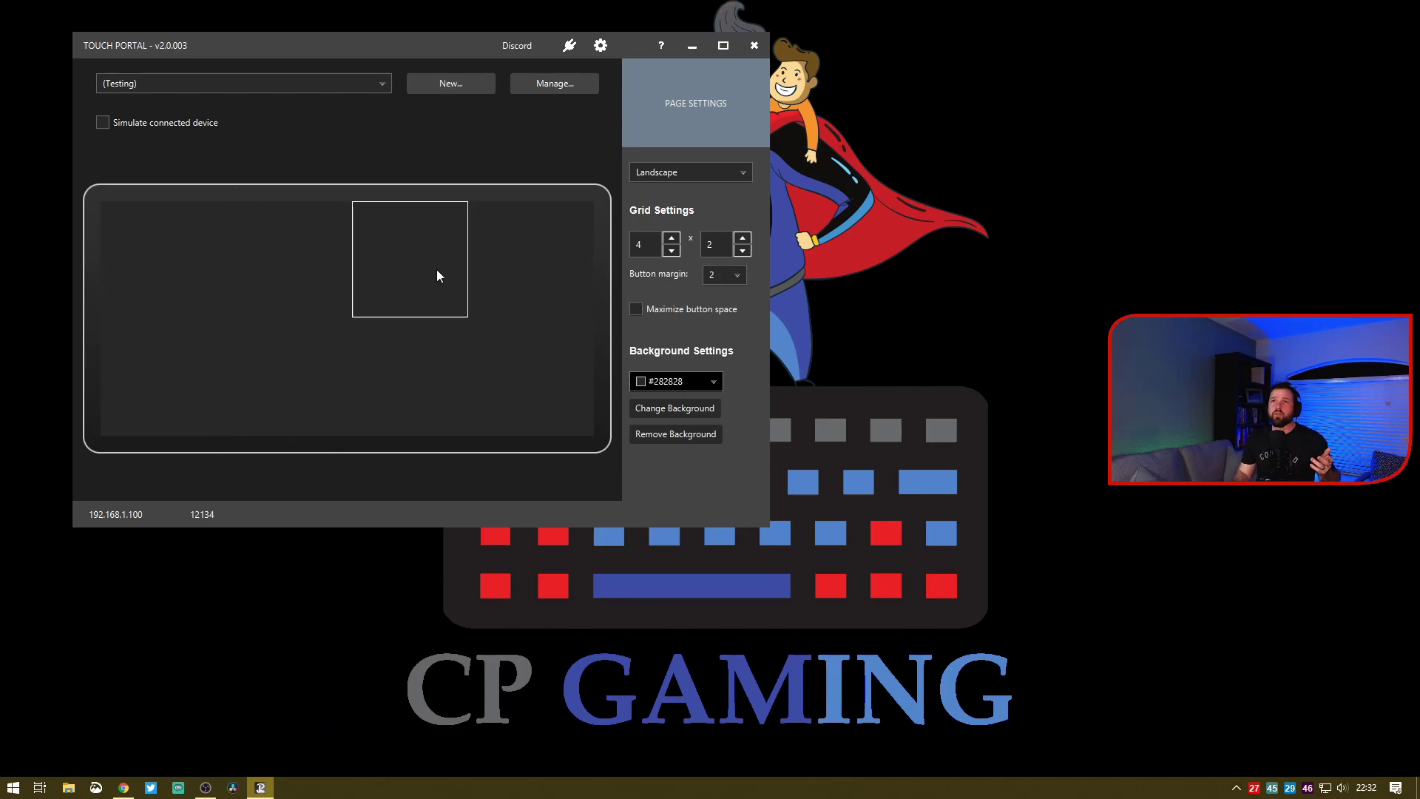
left_click(436, 271)
scroll(415, 414, "down", 10)
scroll(413, 406, "up", 8)
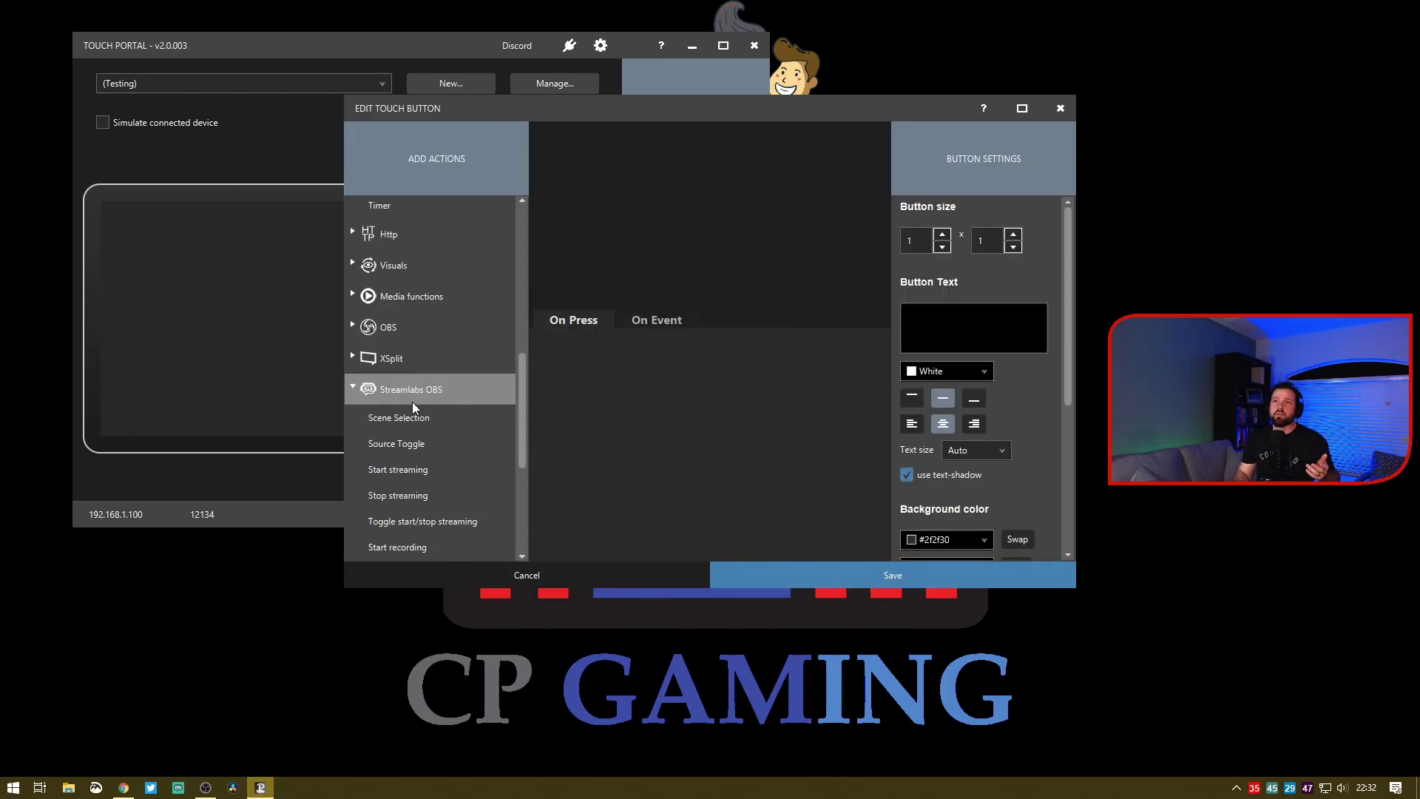
scroll(430, 440, "down", 3)
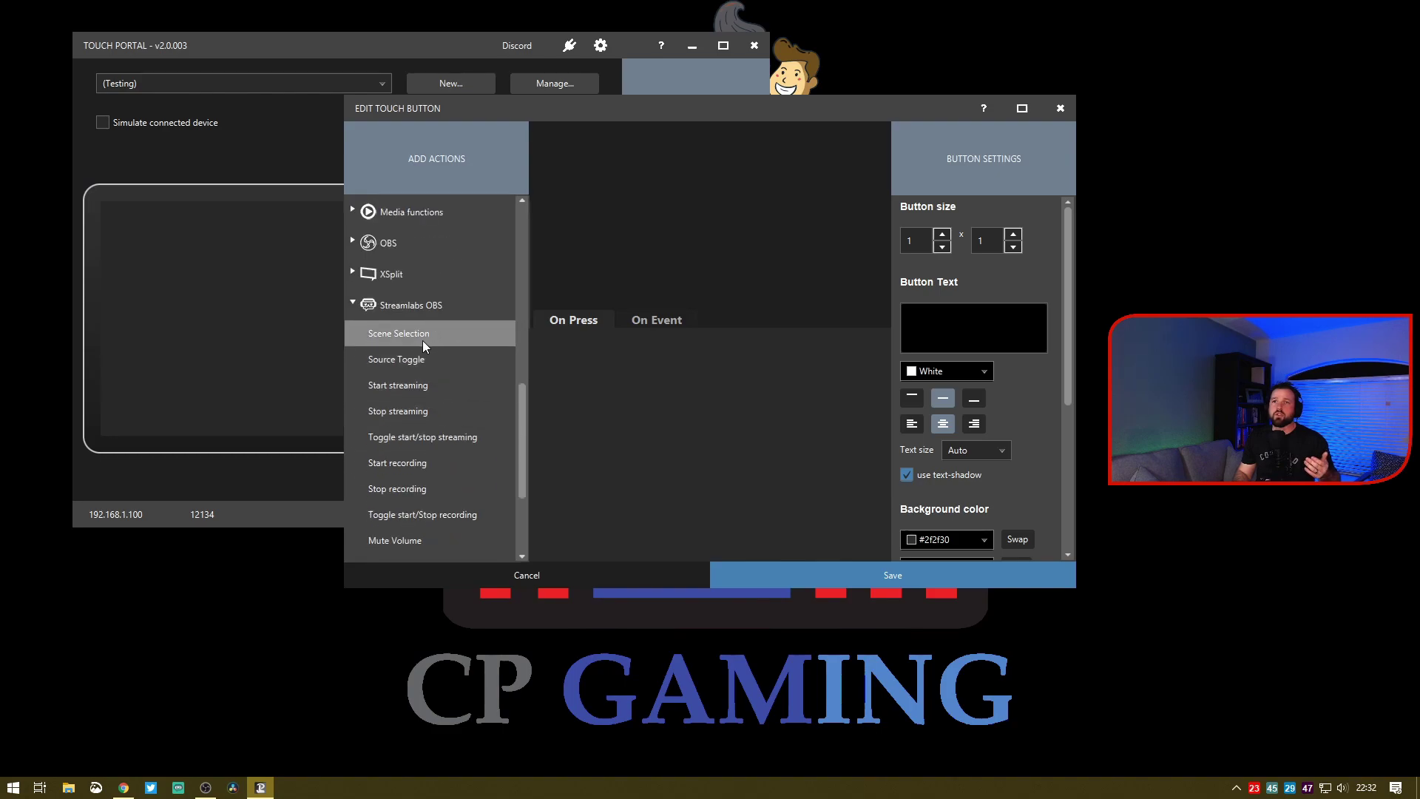
left_click_drag(423, 340, 565, 353)
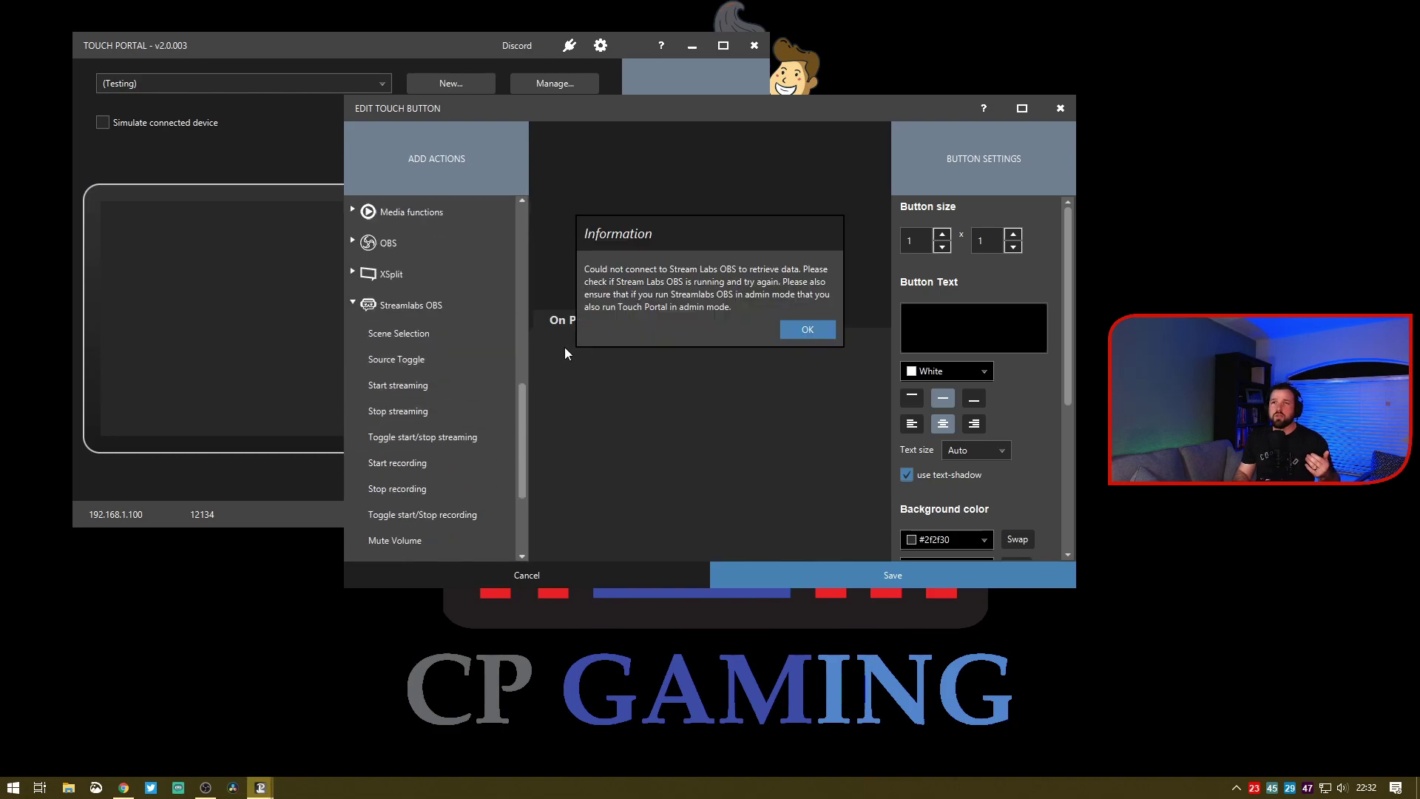
left_click(795, 333)
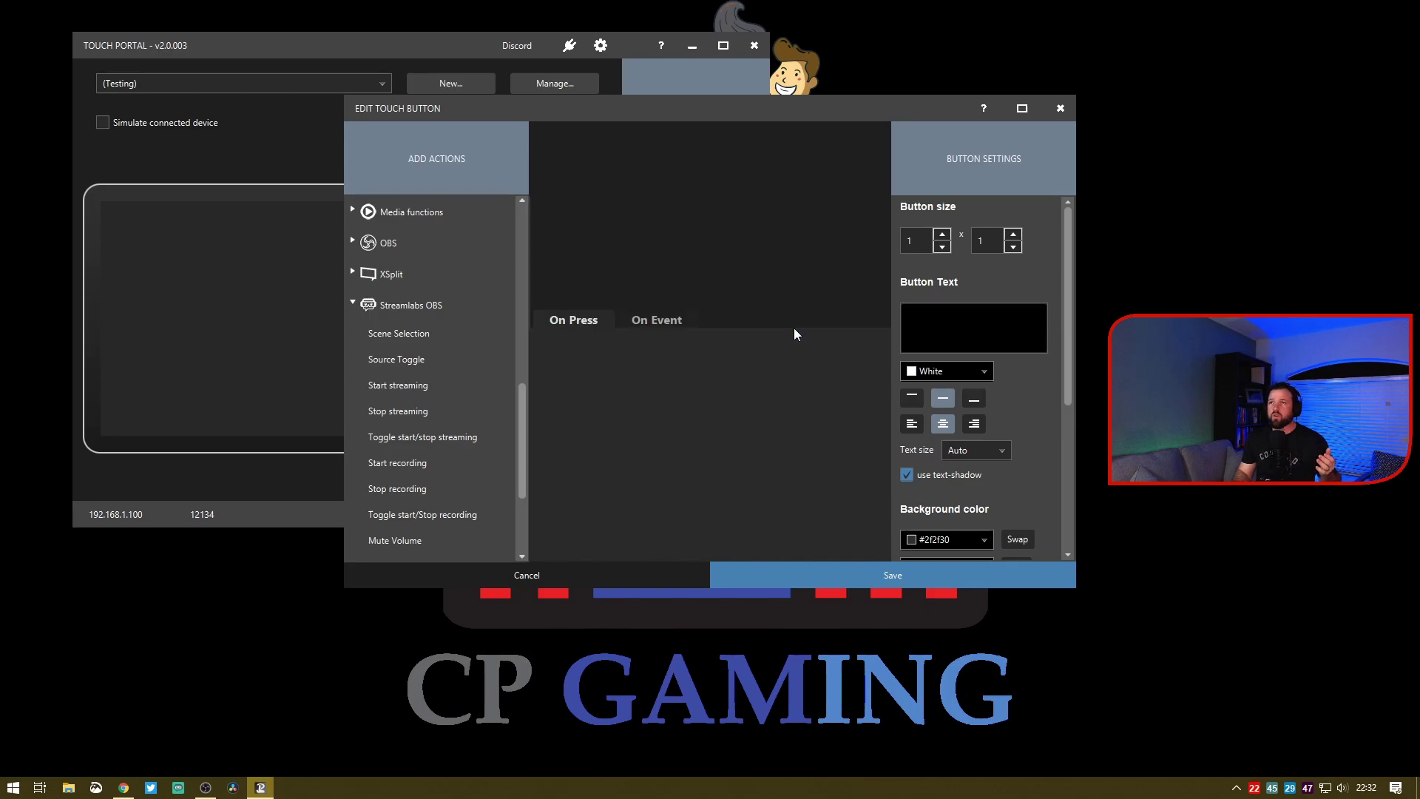
left_click(1057, 109)
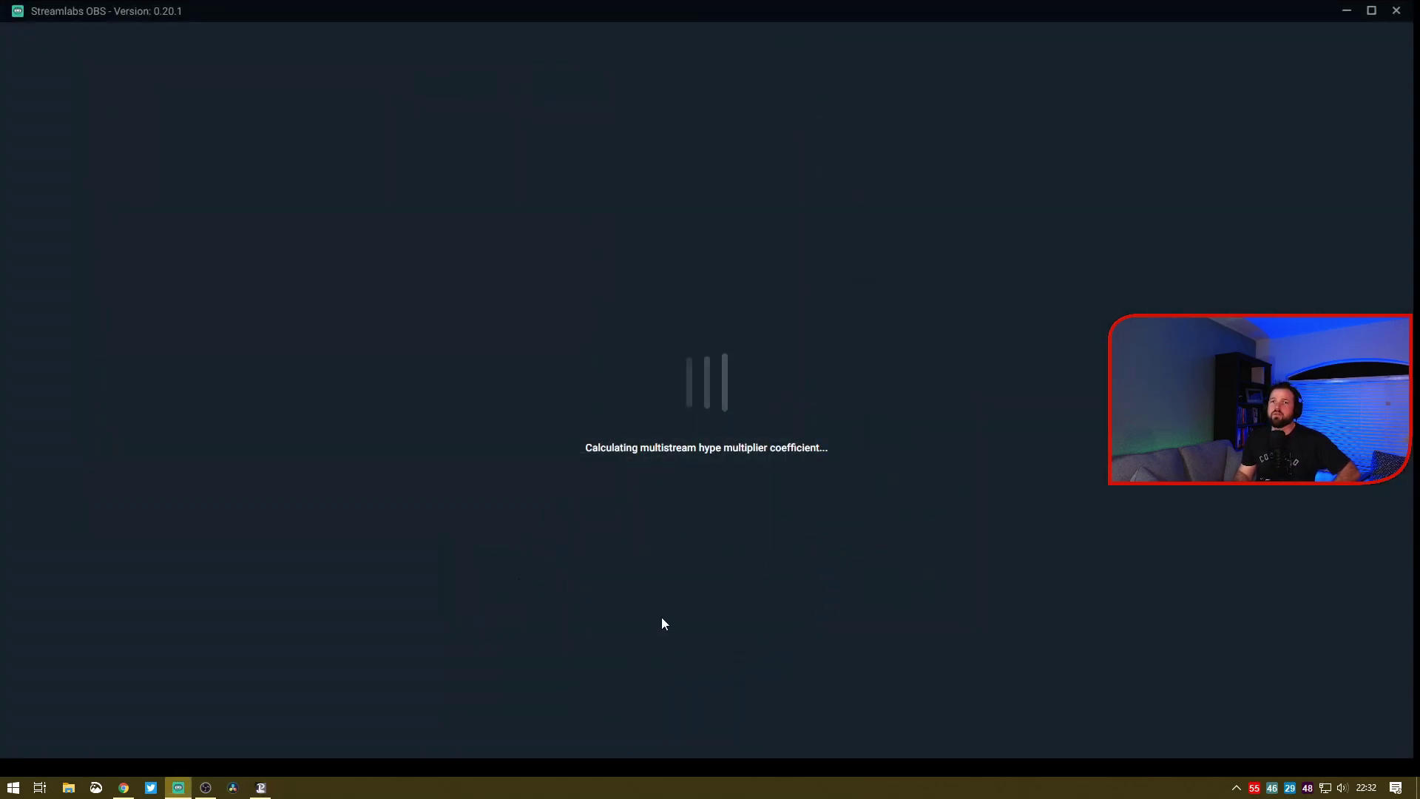
Give the first empty button a Streamlabs OBS Scene Selection action for the Hanging out scene
left_click(260, 788)
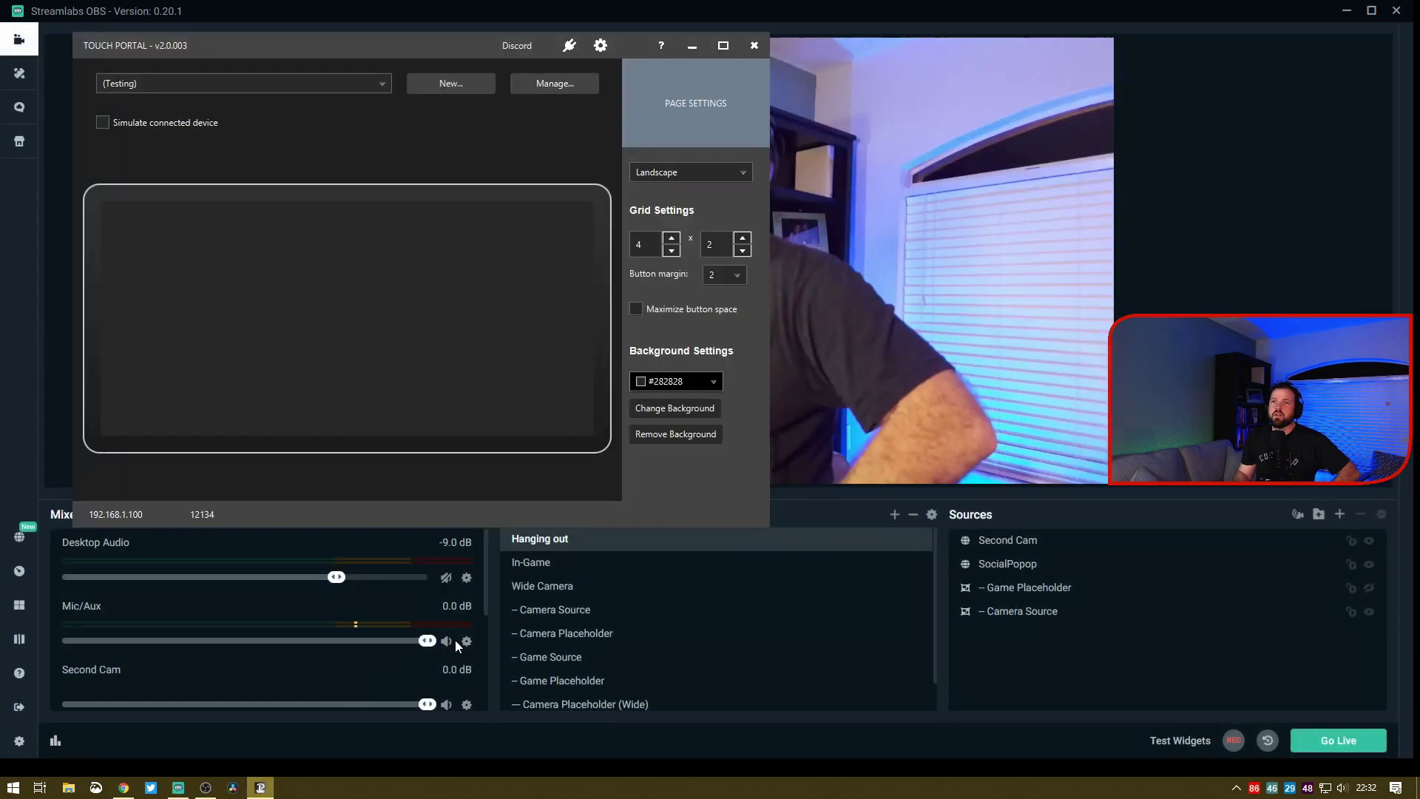
left_click(199, 282)
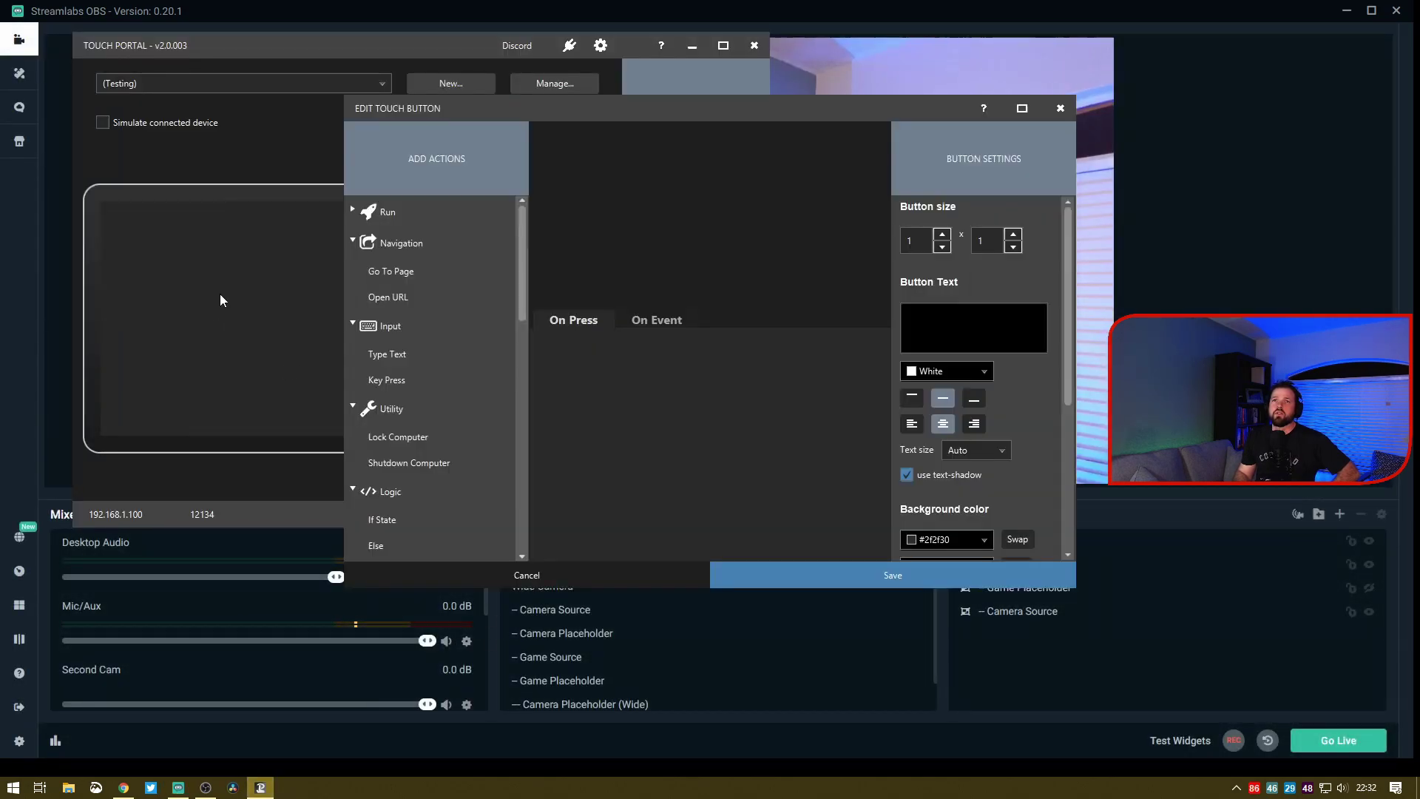
scroll(448, 441, "down", 5)
double_click(414, 474)
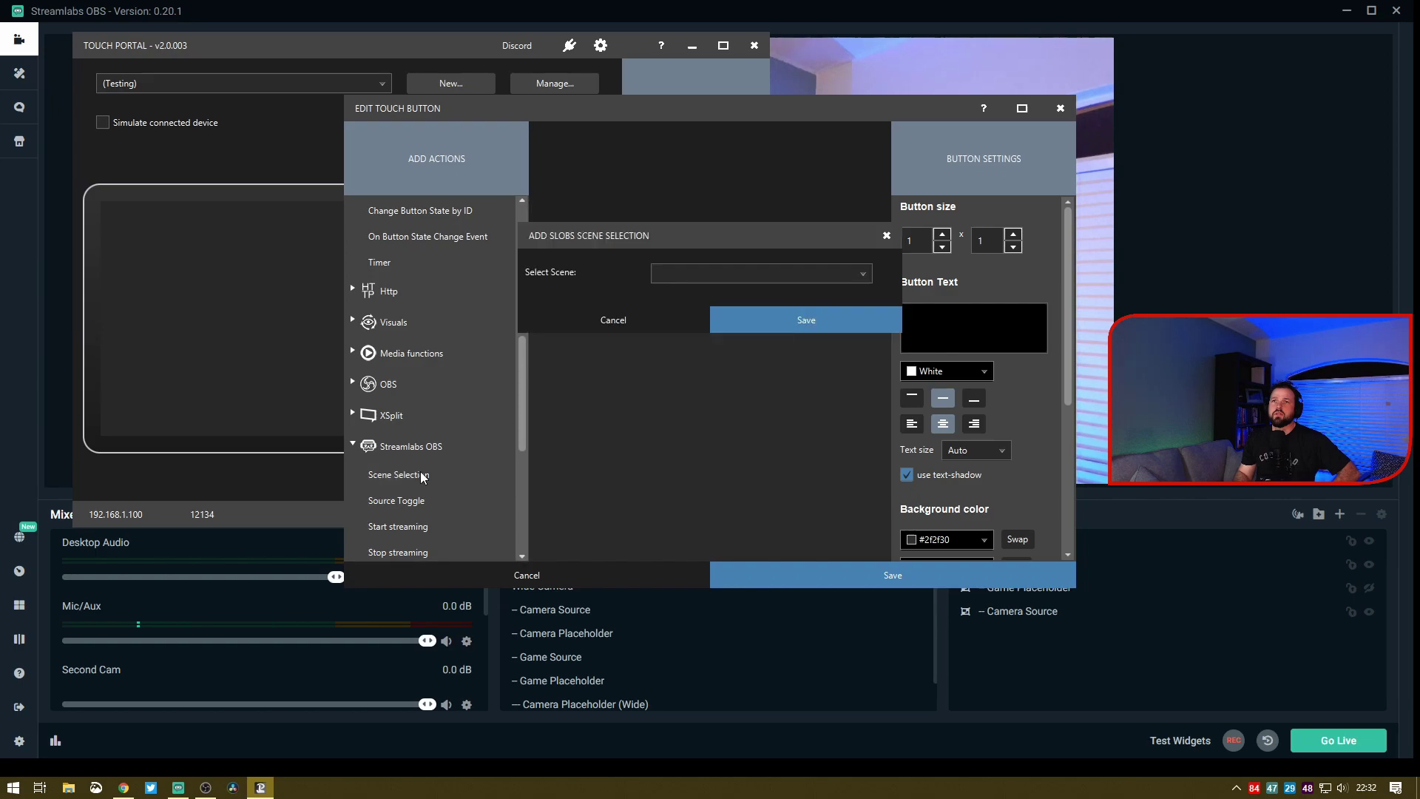
left_click(756, 273)
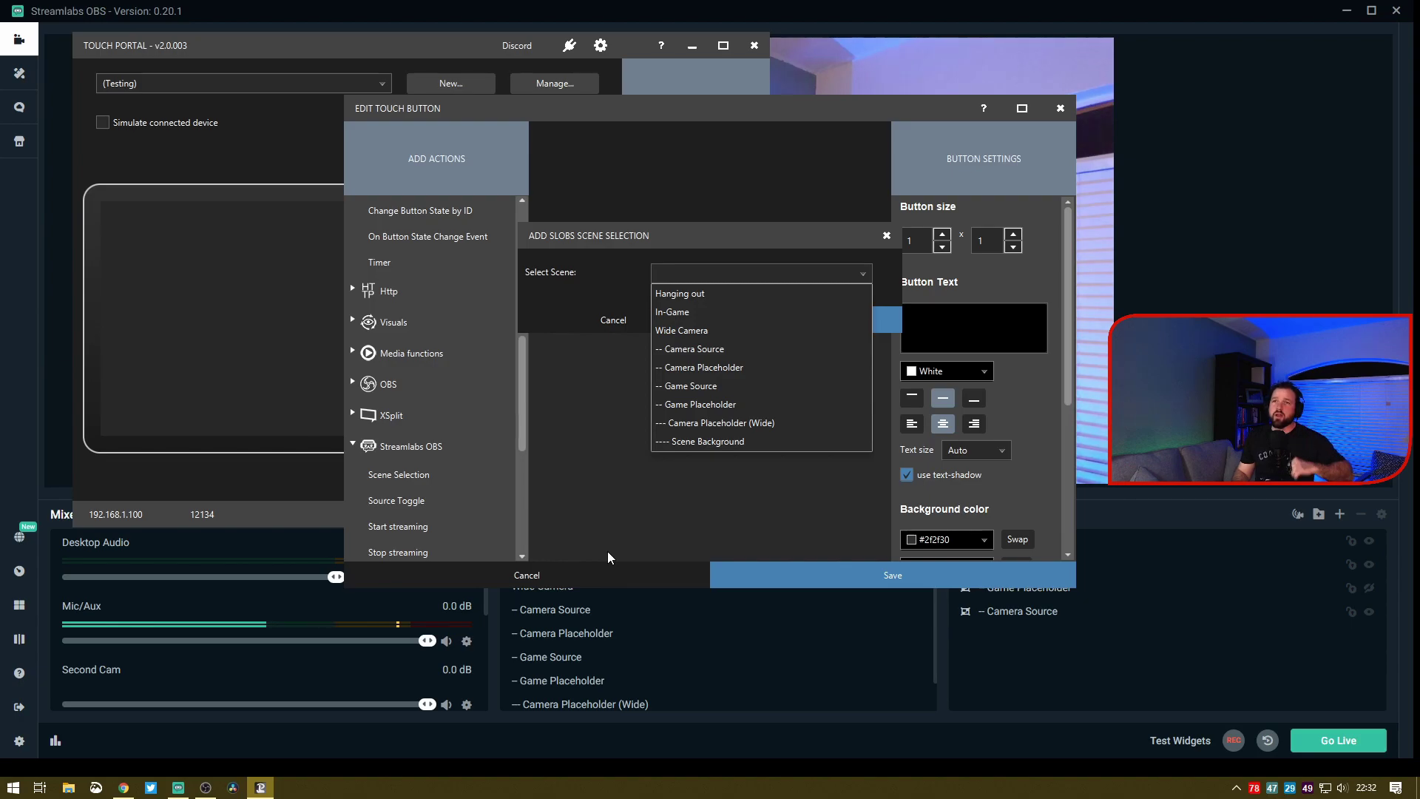
left_click(716, 295)
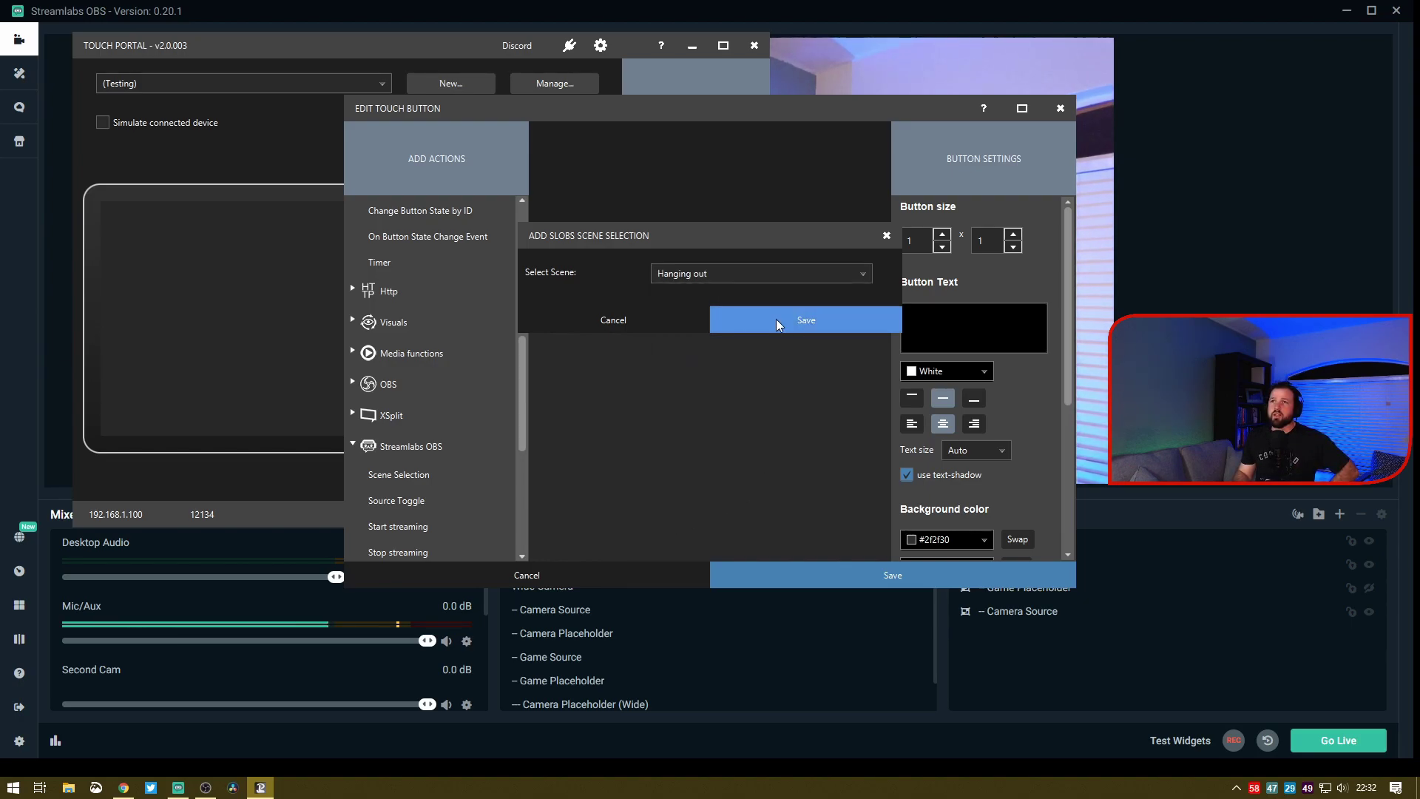
left_click(747, 320)
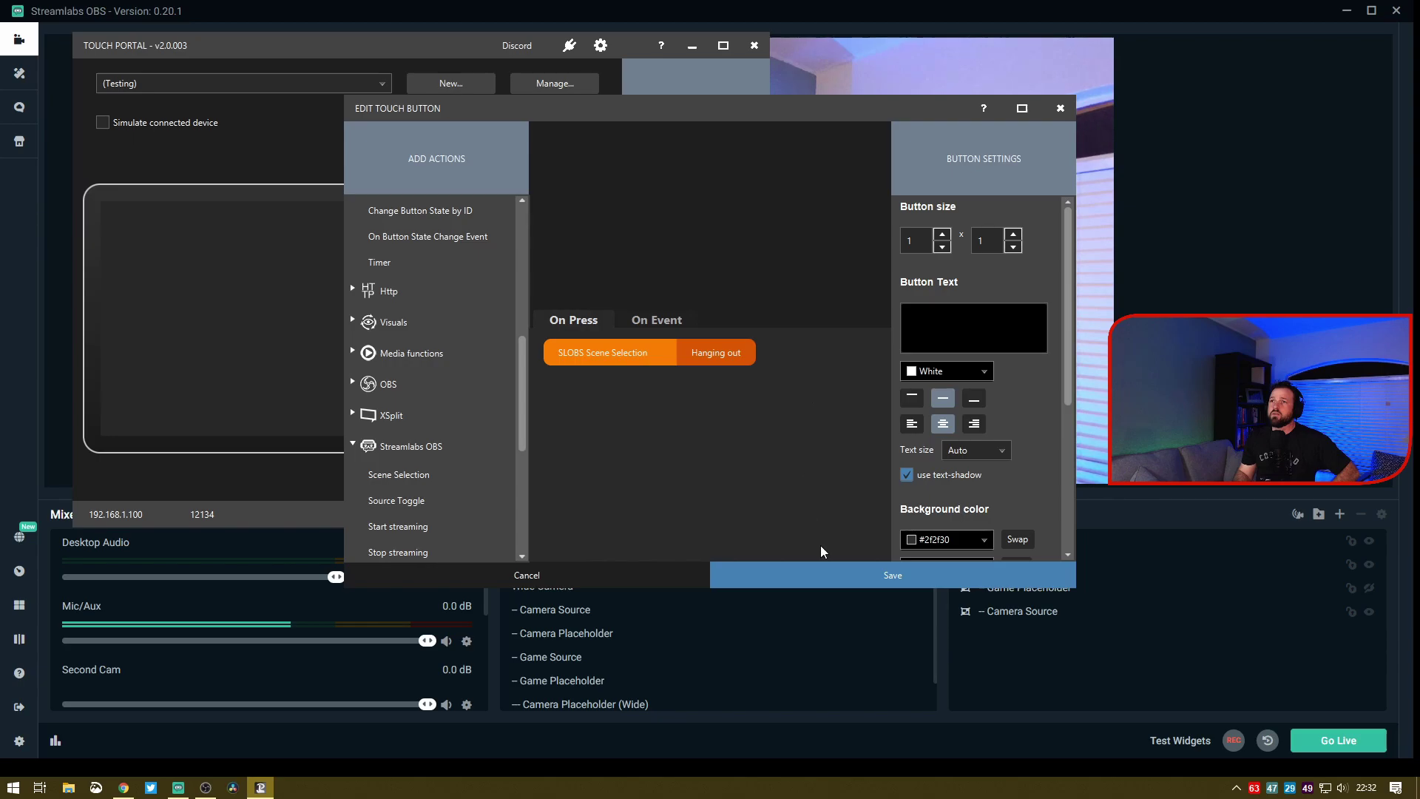
left_click(870, 578)
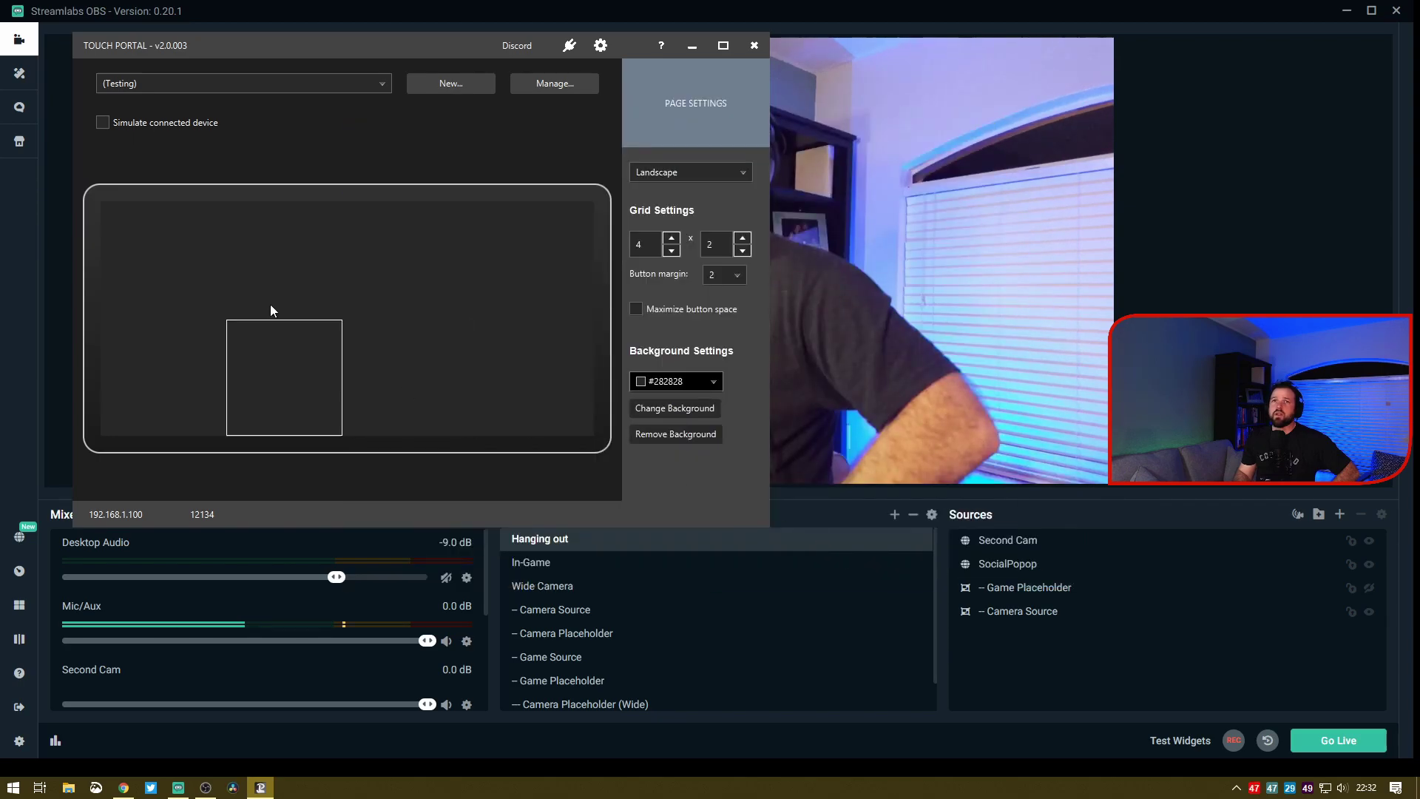
Label the new button 'Haning Out' and save it
left_click(170, 228)
scroll(945, 448, "up", 1)
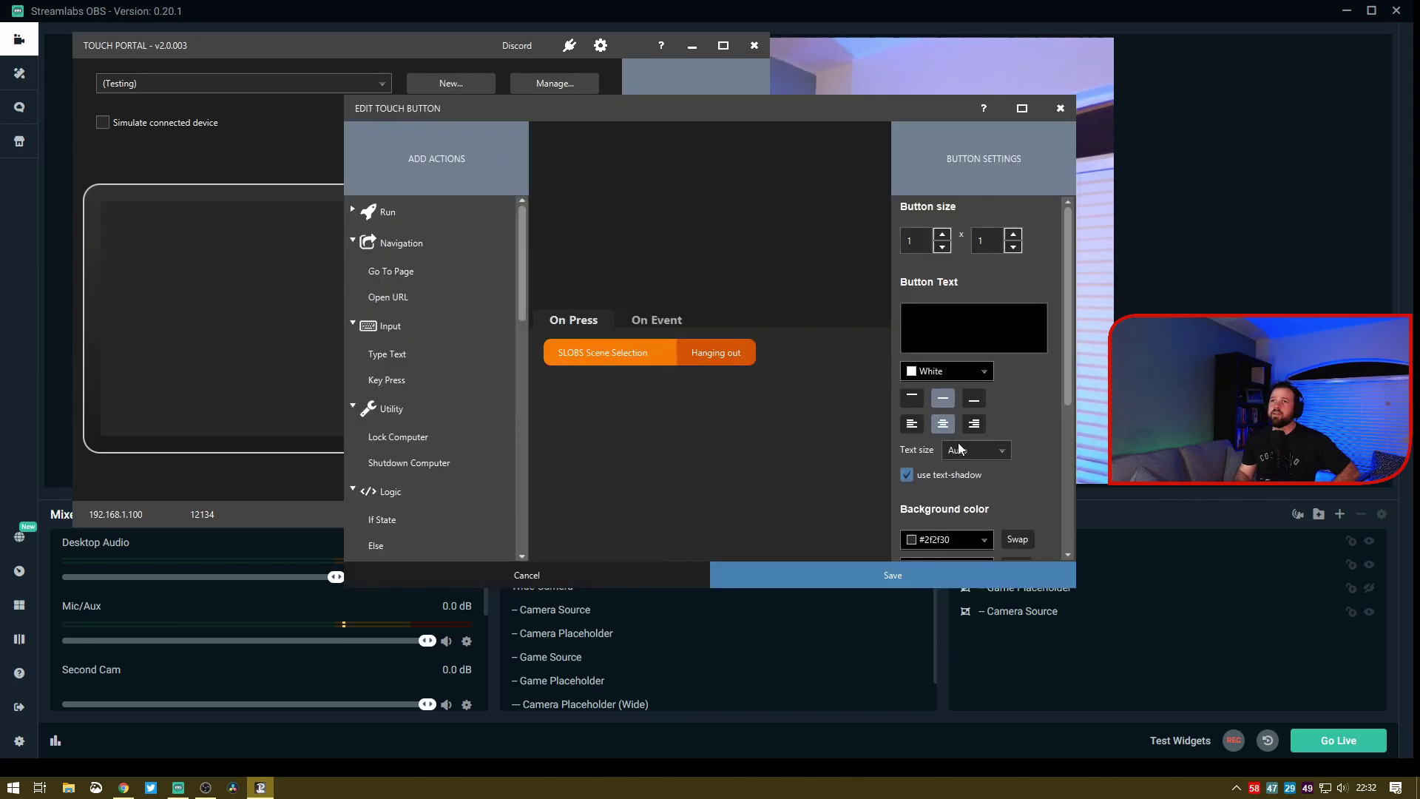
scroll(958, 449, "down", 3)
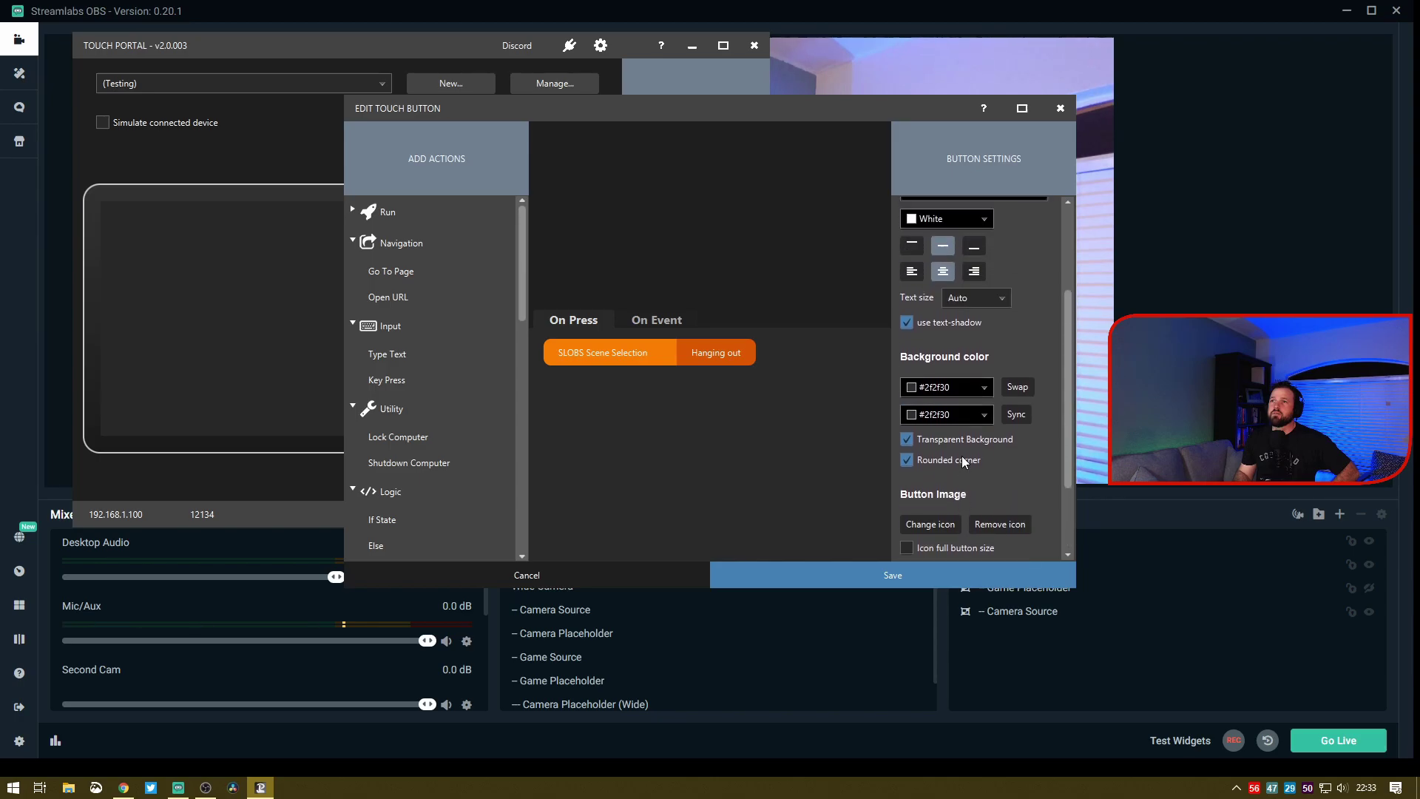
scroll(964, 462, "up", 3)
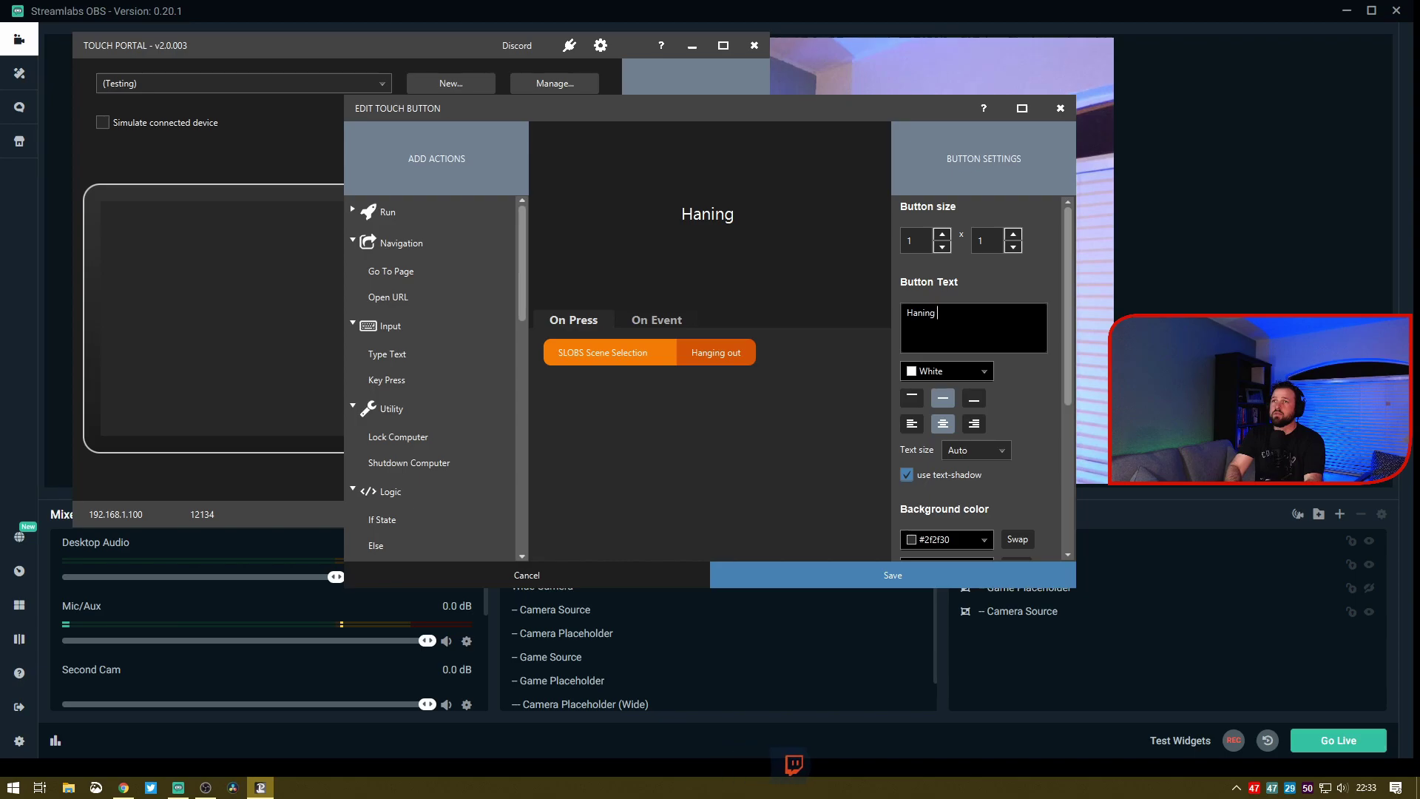
type("Out")
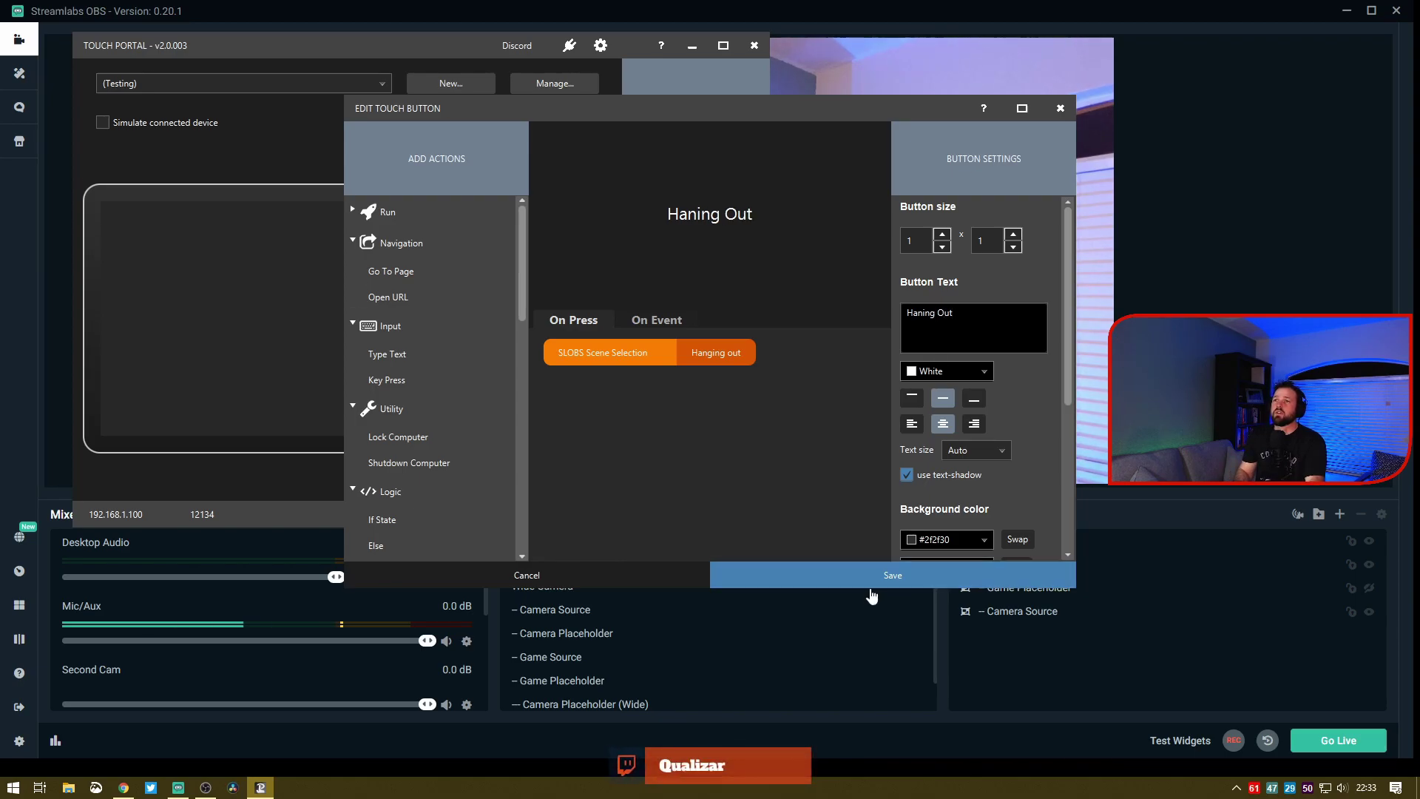
left_click(873, 581)
Make the next slot's button switch to the Wide Camera scene, labelled 'Wdide Camera'
left_click(297, 256)
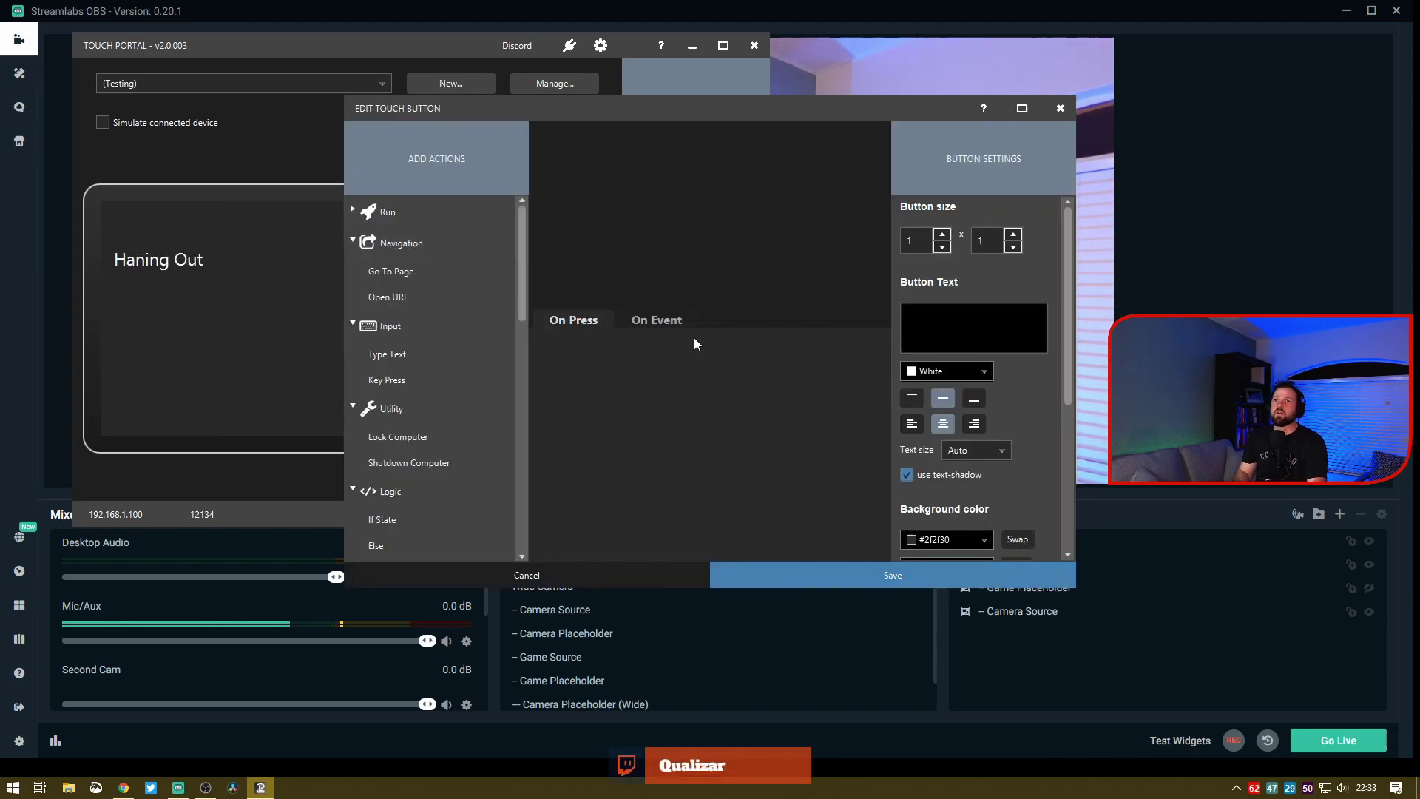
scroll(437, 370, "down", 10)
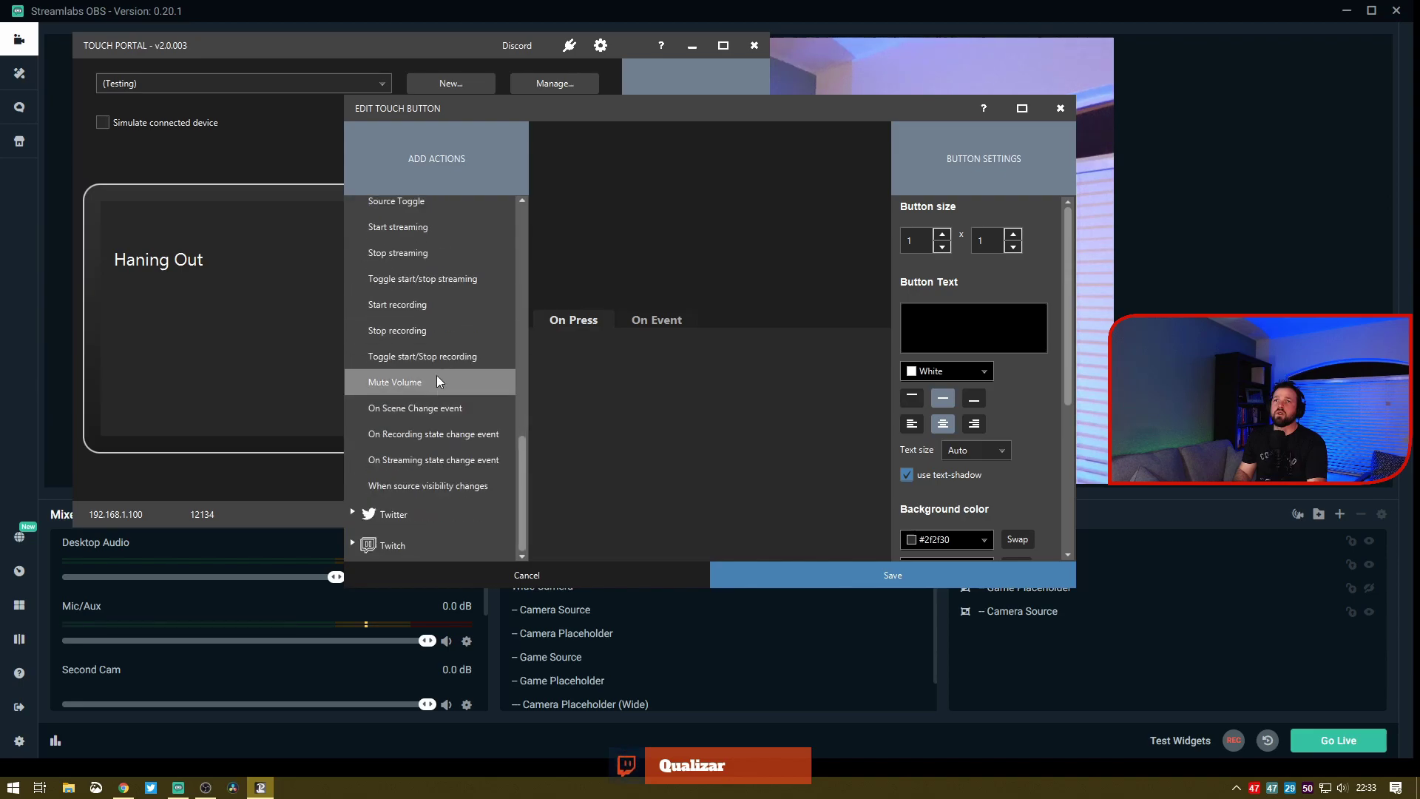
scroll(434, 374, "up", 3)
double_click(429, 411)
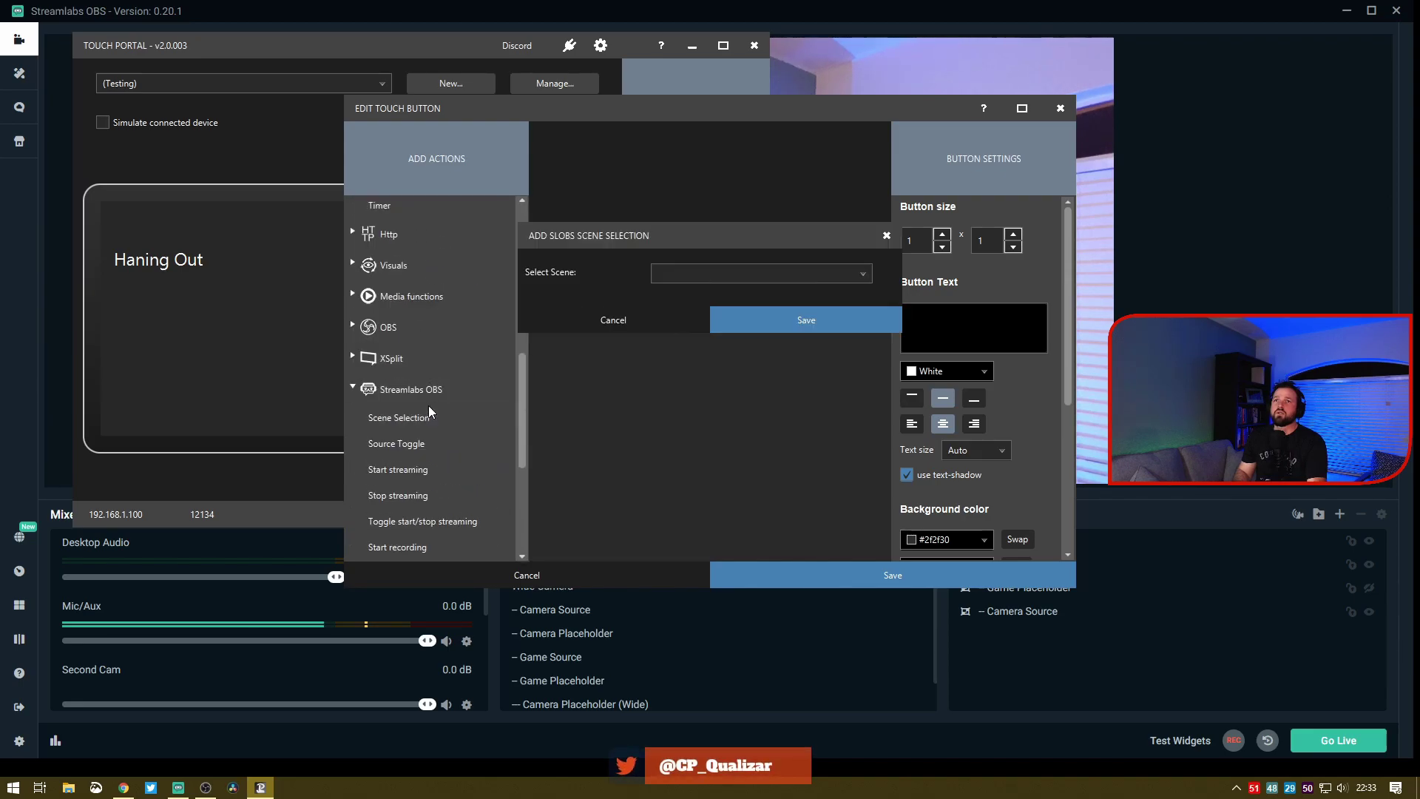
left_click(725, 285)
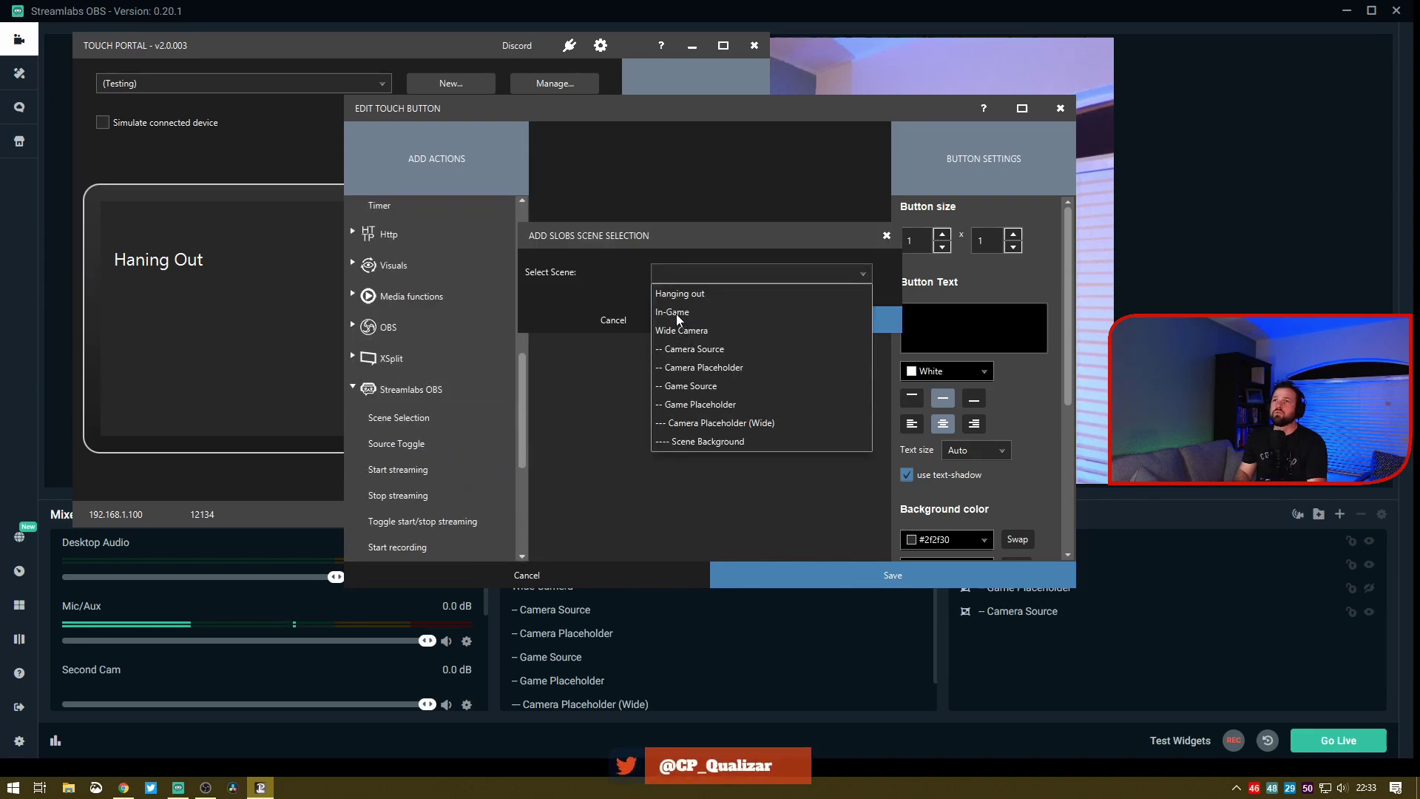
left_click(687, 330)
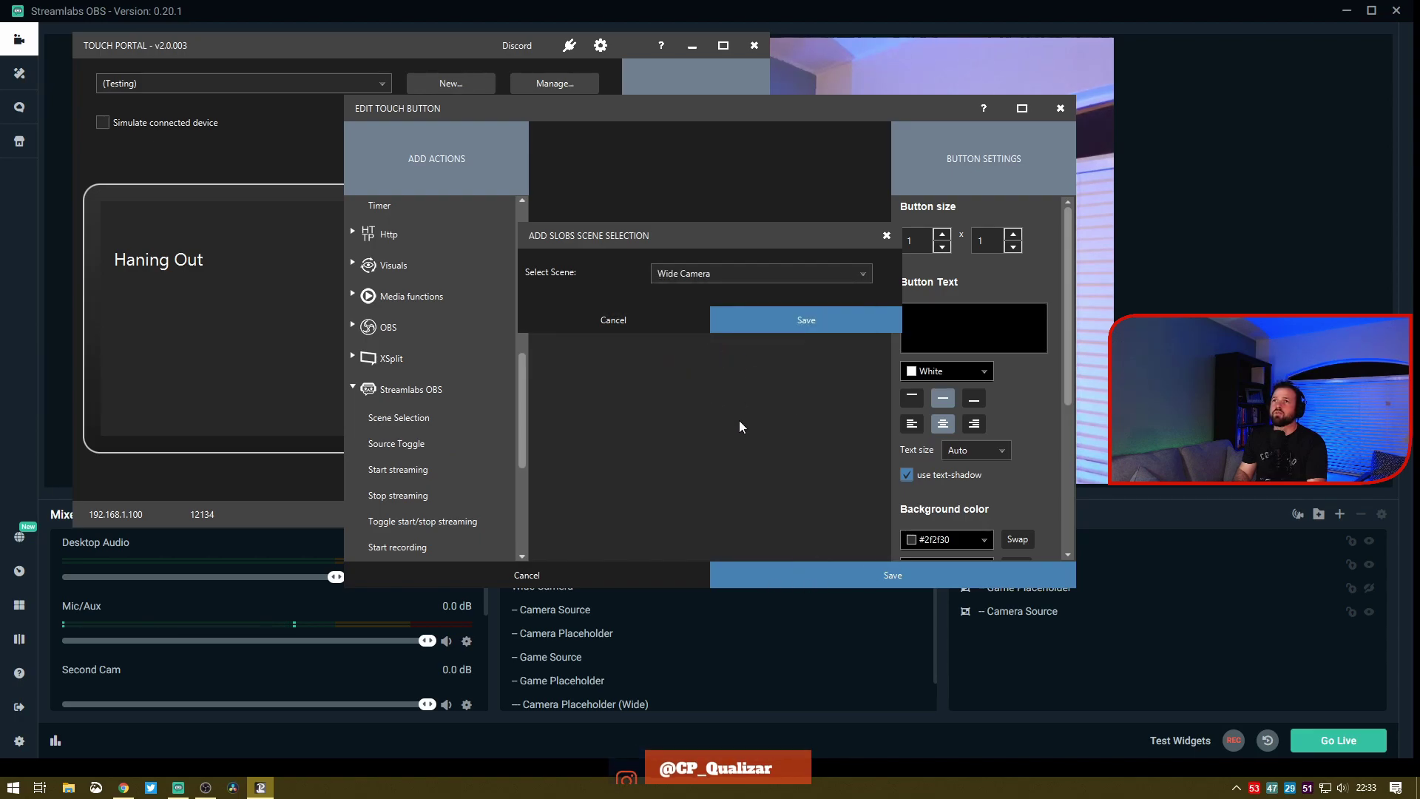
left_click(798, 318)
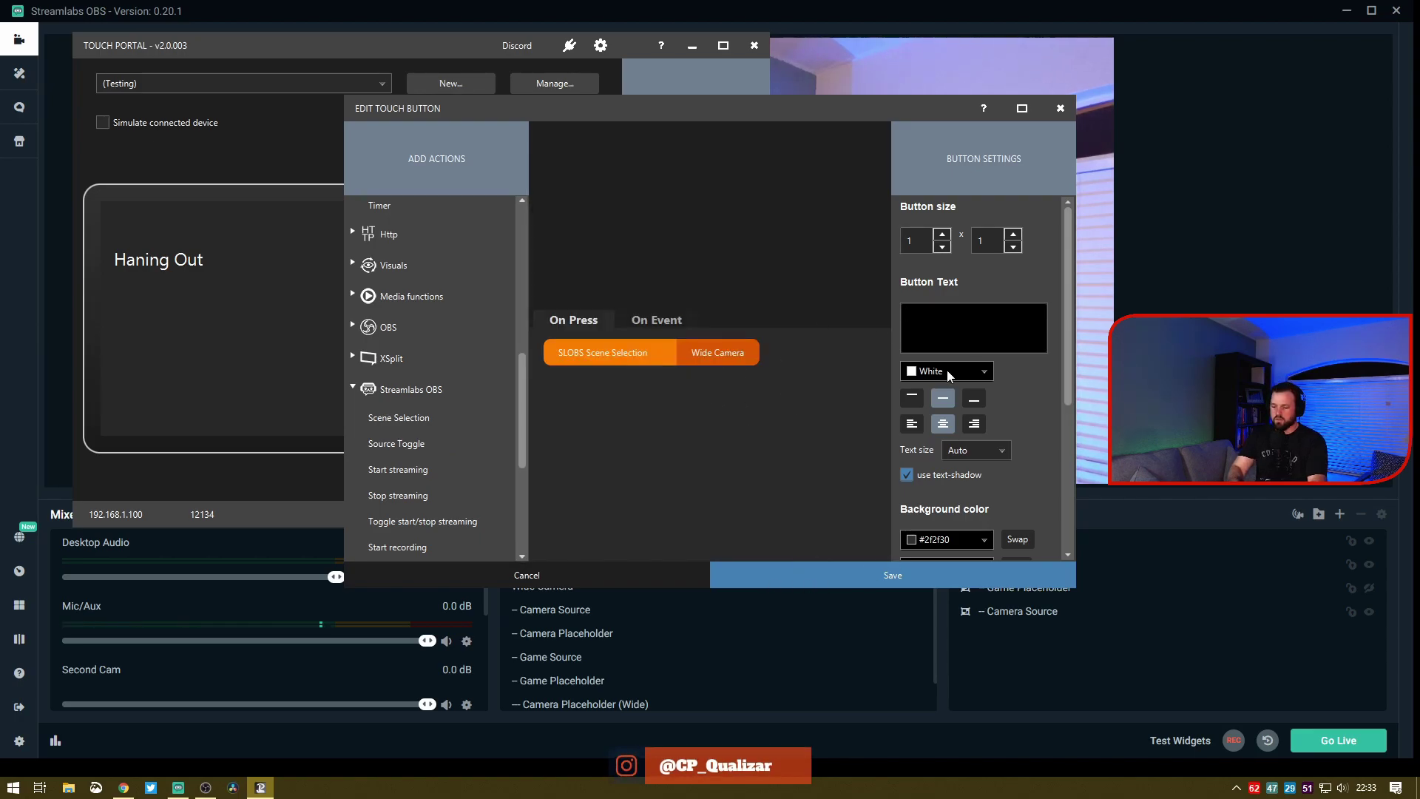
type("Wdide Camer")
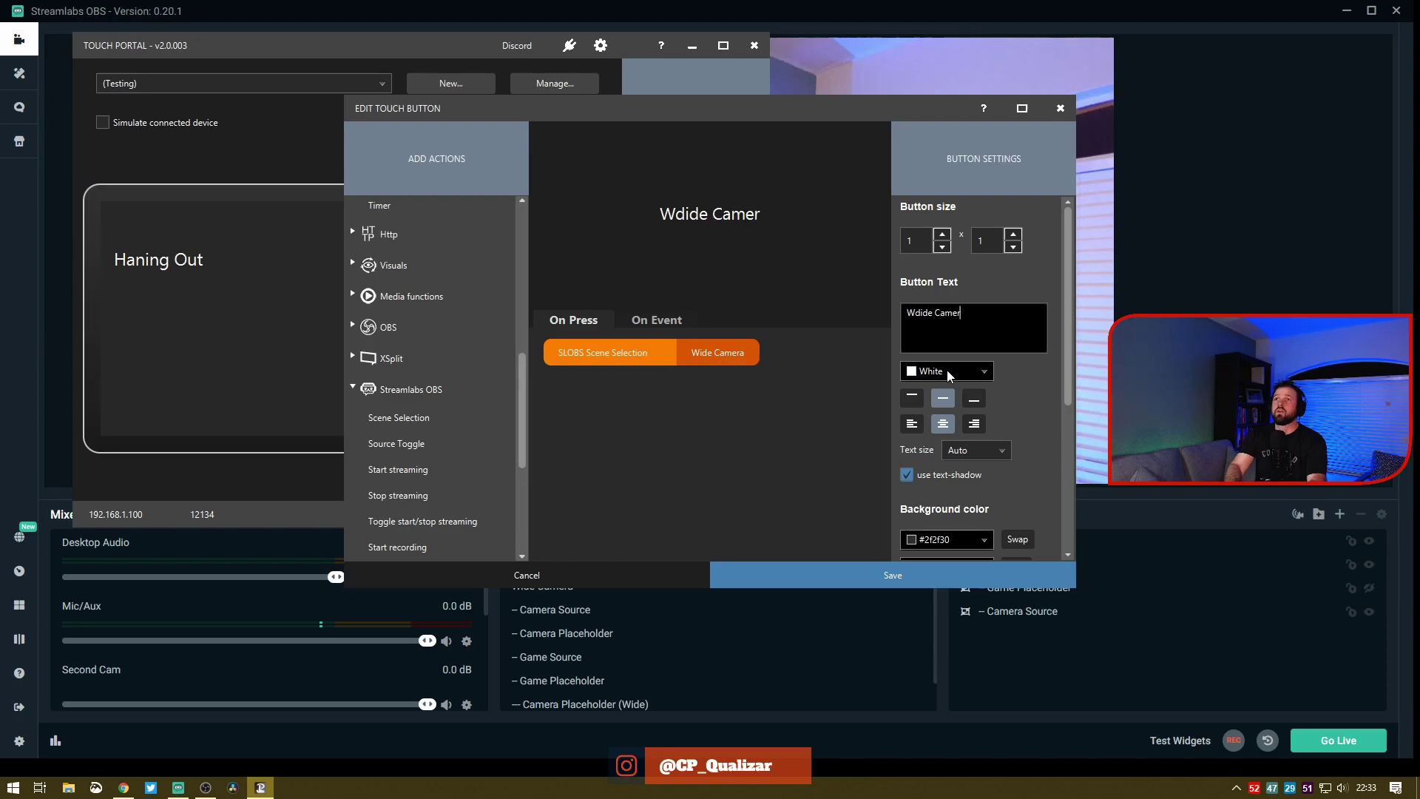
type("a")
left_click(835, 565)
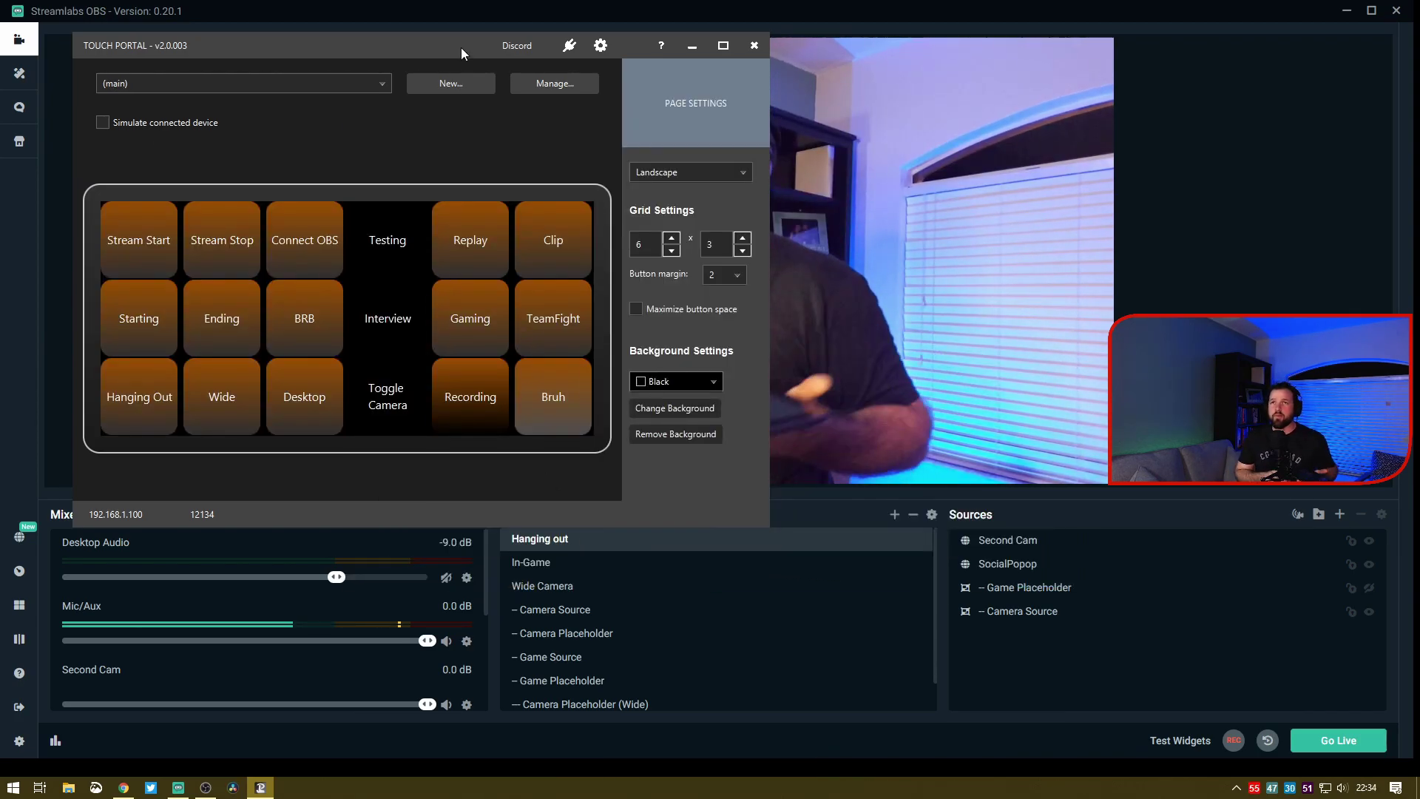
Switch Touch Portal to the Testing page and bring Streamlabs OBS to the front
left_click(294, 80)
left_click(275, 120)
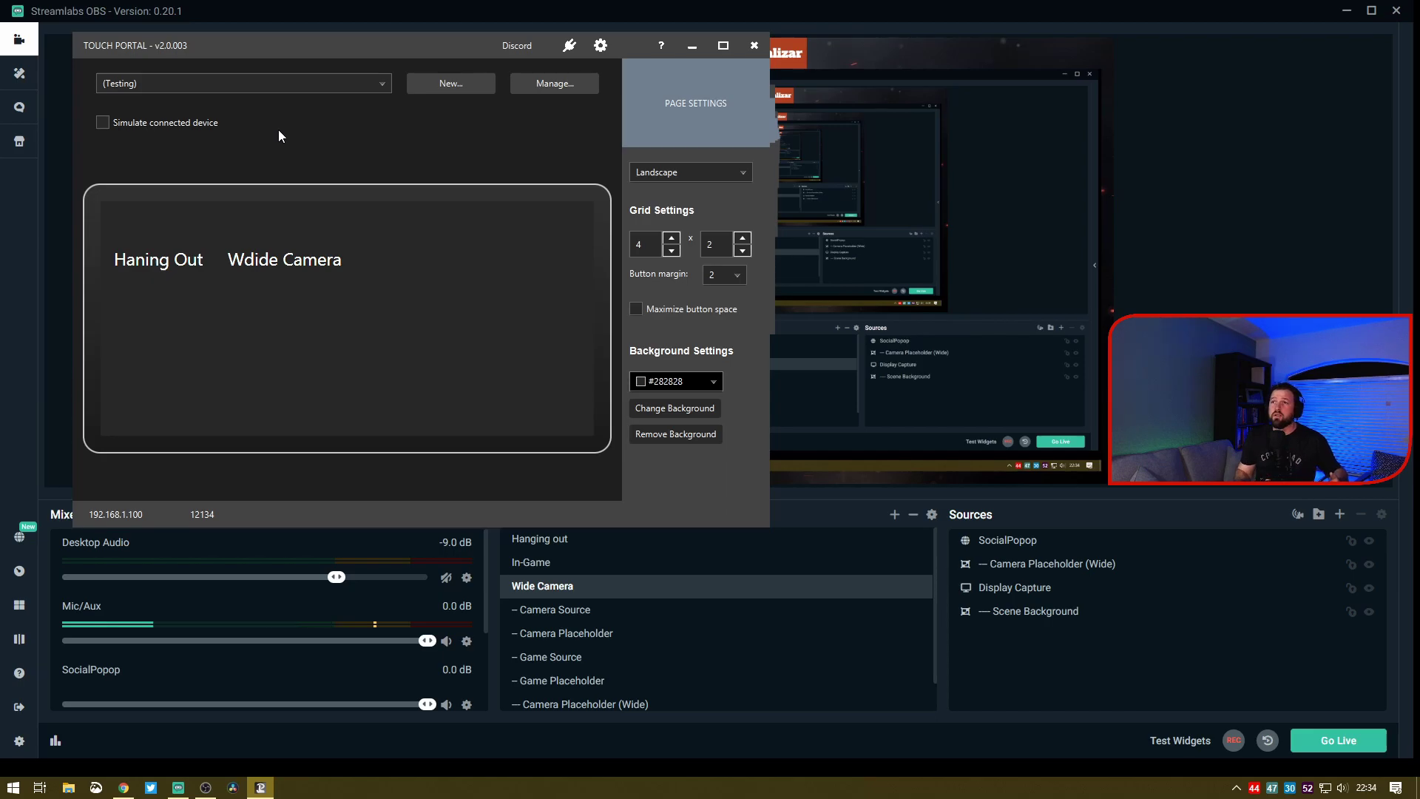
left_click(1274, 255)
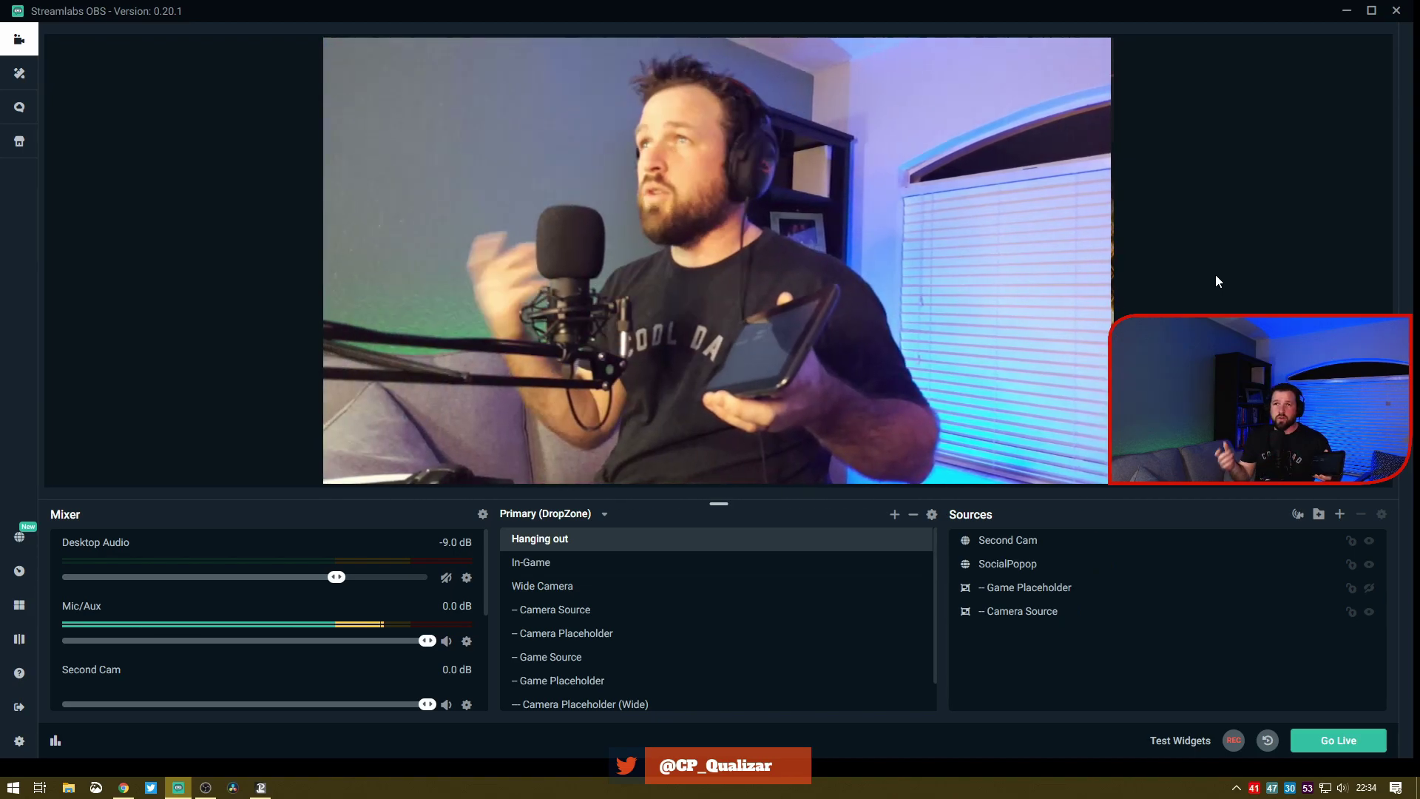
Start a new button in an empty slot and scroll the actions list to the Streamlabs OBS section
key("alt+Tab")
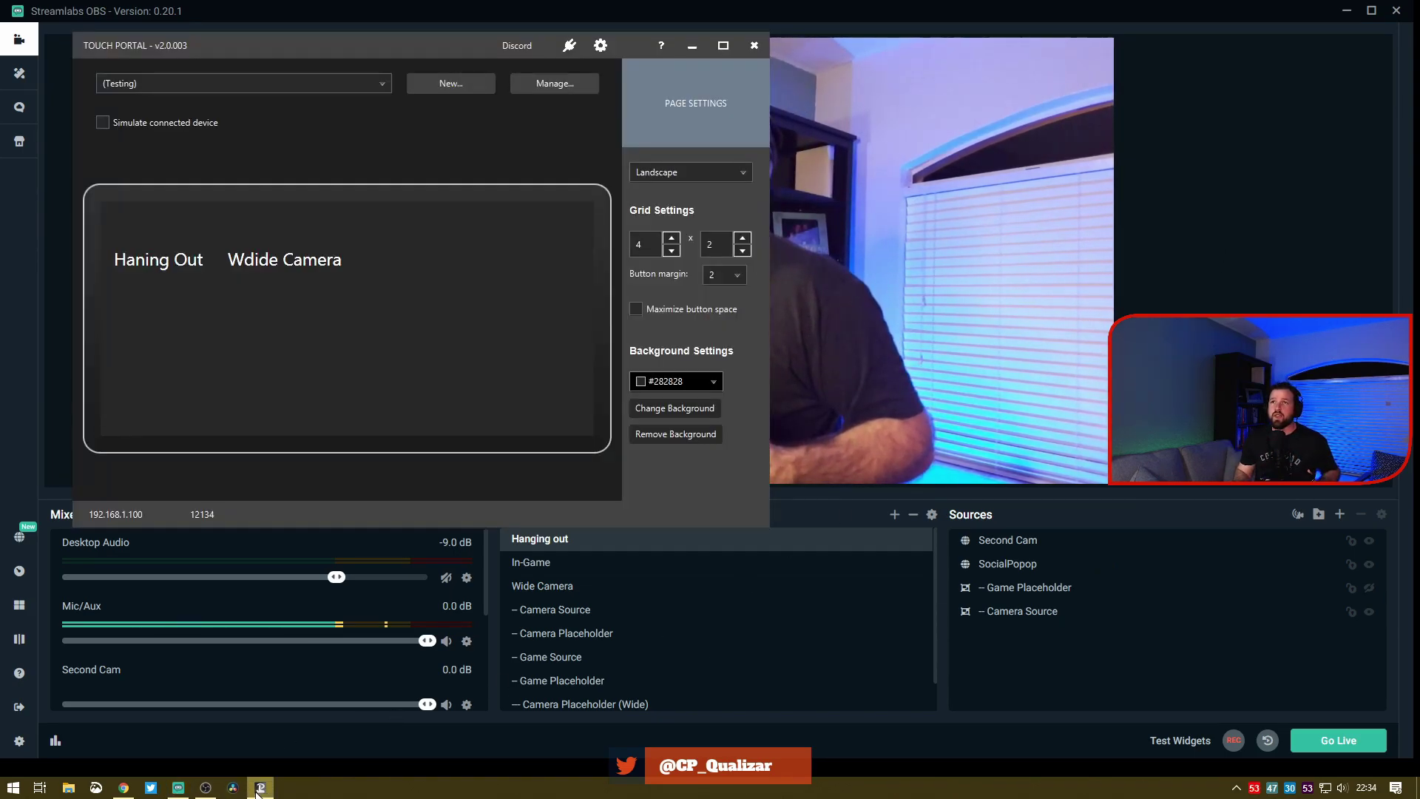
left_click(452, 277)
scroll(413, 291, "down", 10)
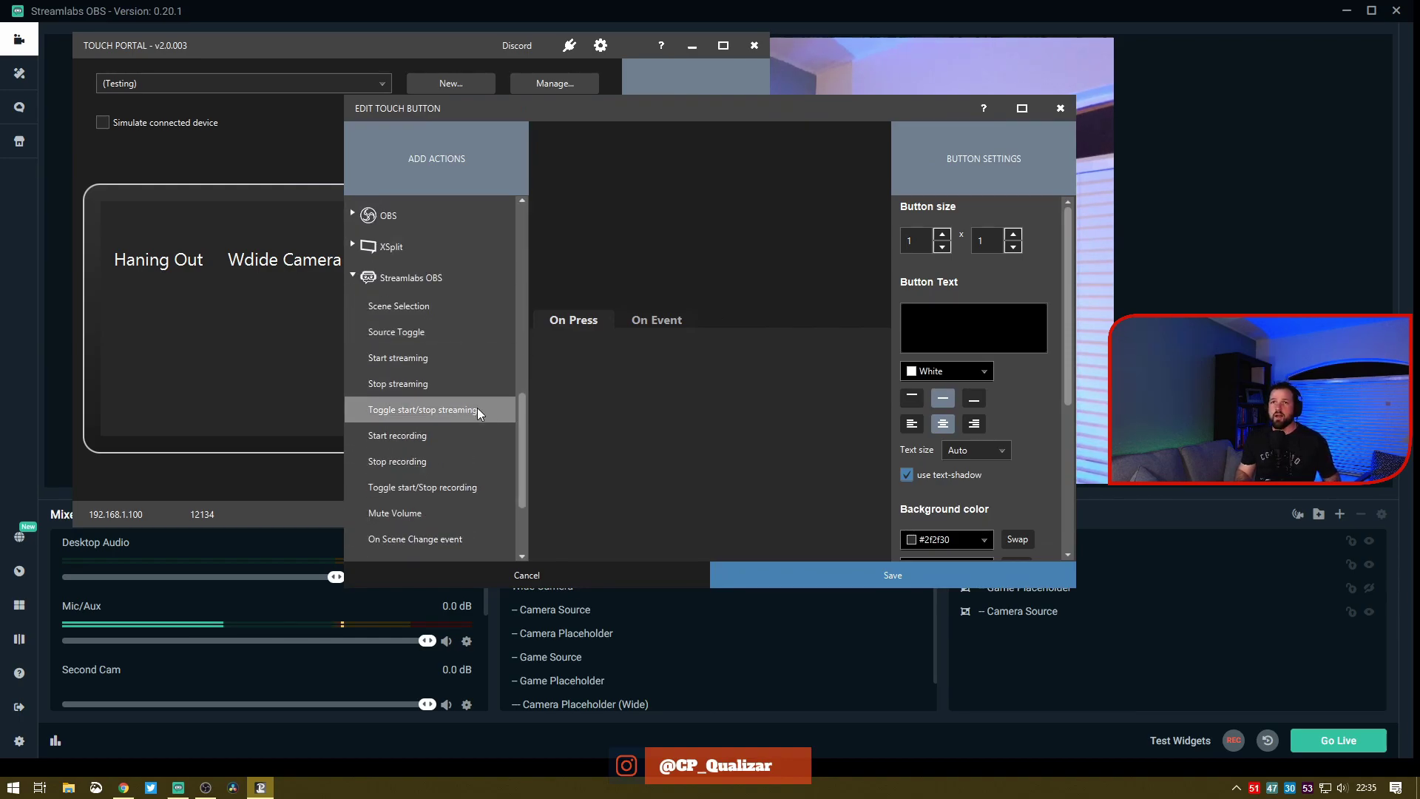
scroll(470, 408, "down", 1)
scroll(473, 376, "down", 1)
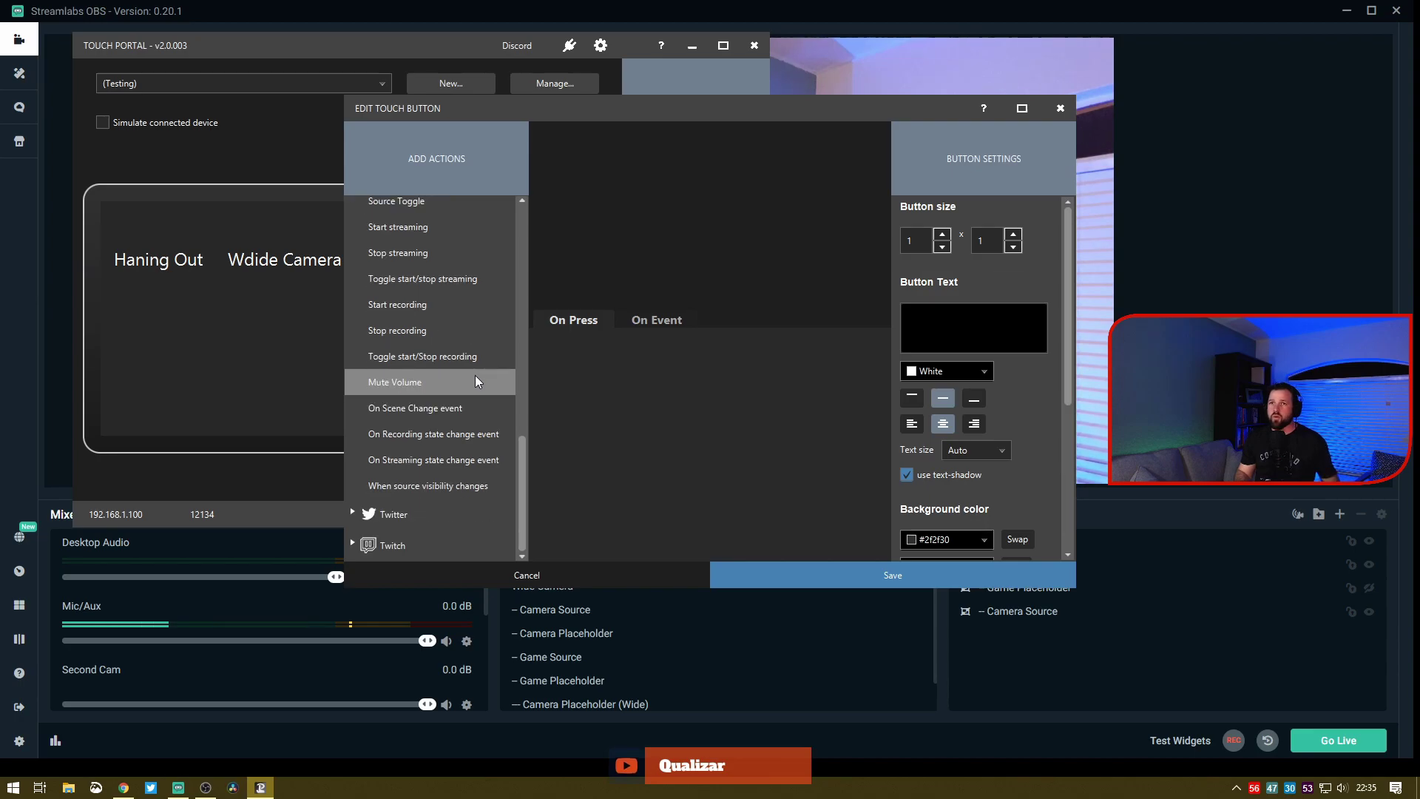